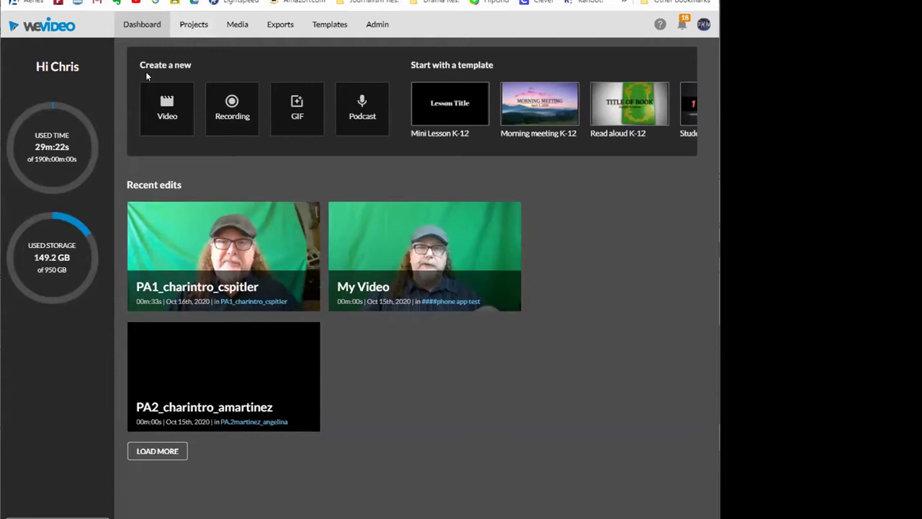
Bring up the edit options on the My Video thumbnail under Recent edits.
mouse_move(244, 271)
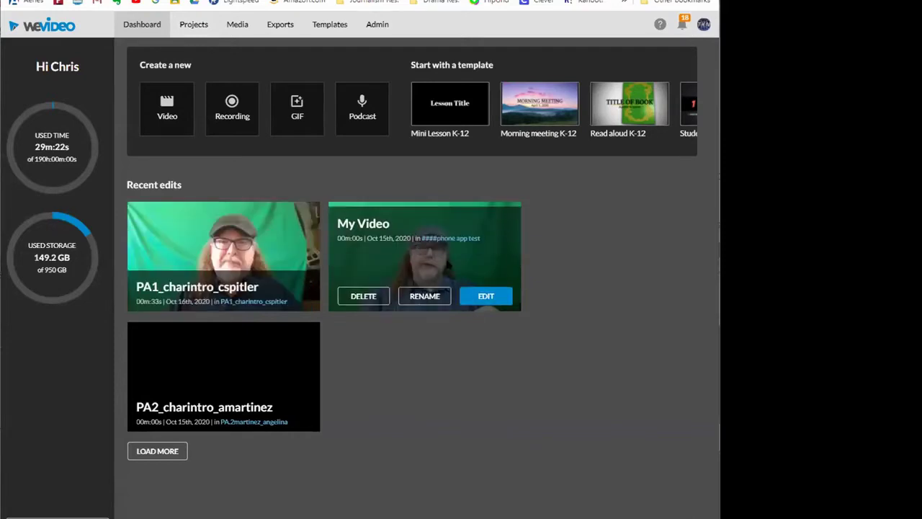
Choose RENAME for My Video and enter the name 'PA1_charintro_cspitler'.
click(424, 292)
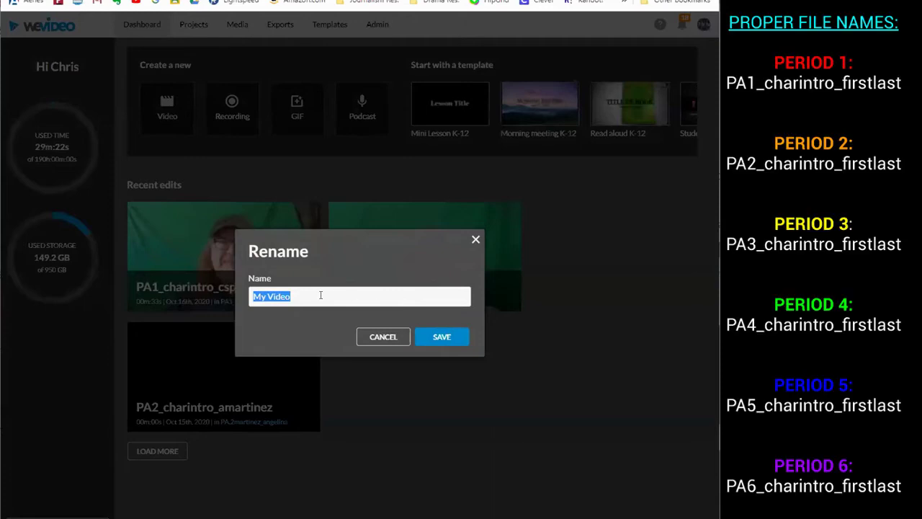
text(PA1_charintr)
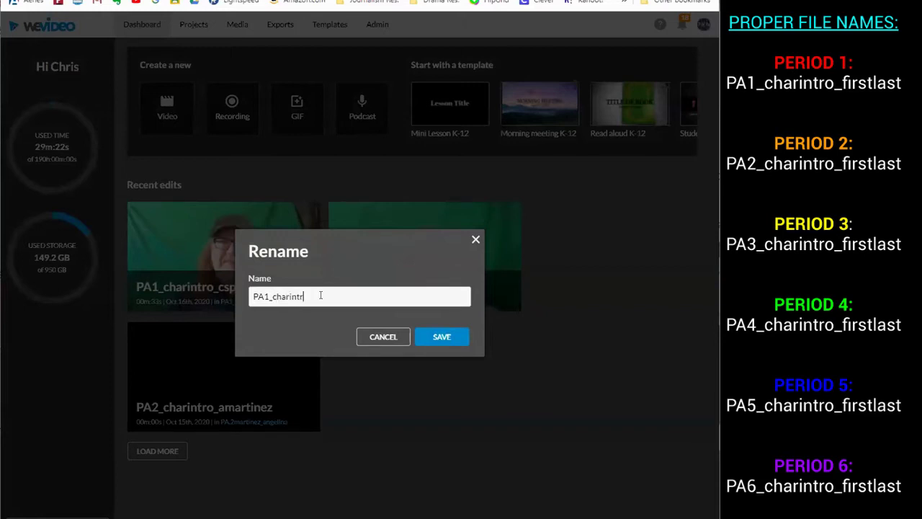
text(o_cspitler)
click(475, 240)
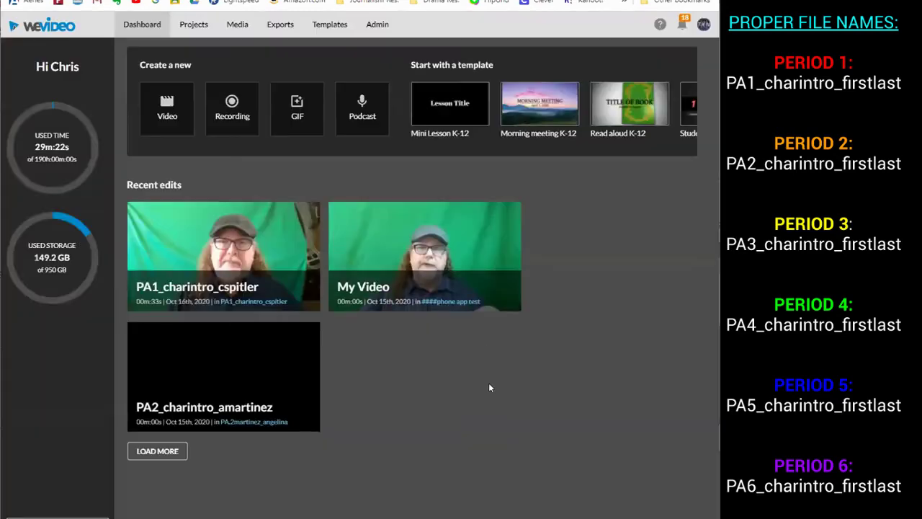
mouse_move(151, 250)
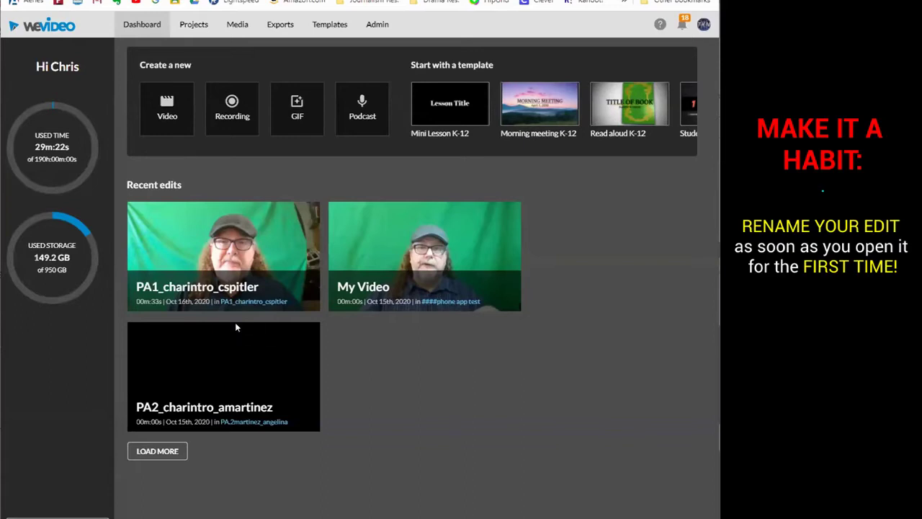
mouse_move(216, 293)
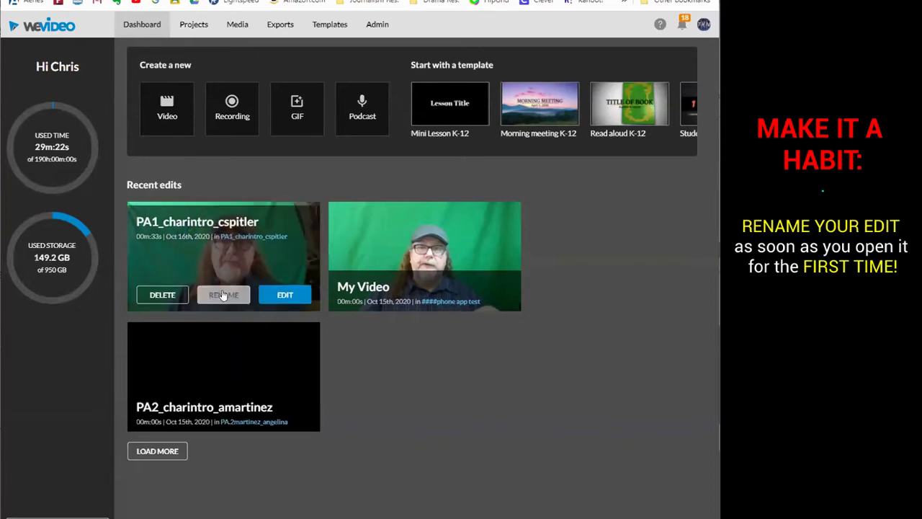
Open the PA1 character-intro edit and view its name in Rename video without changing it.
click(286, 291)
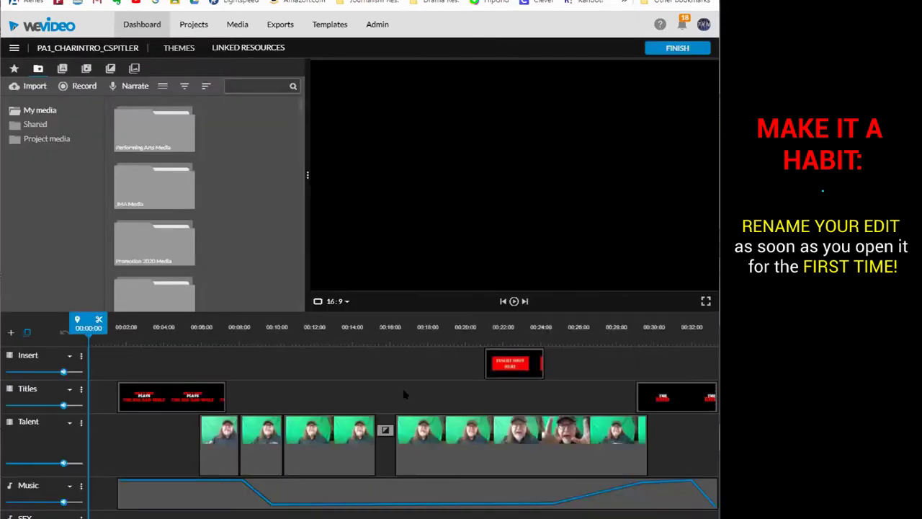
click(83, 47)
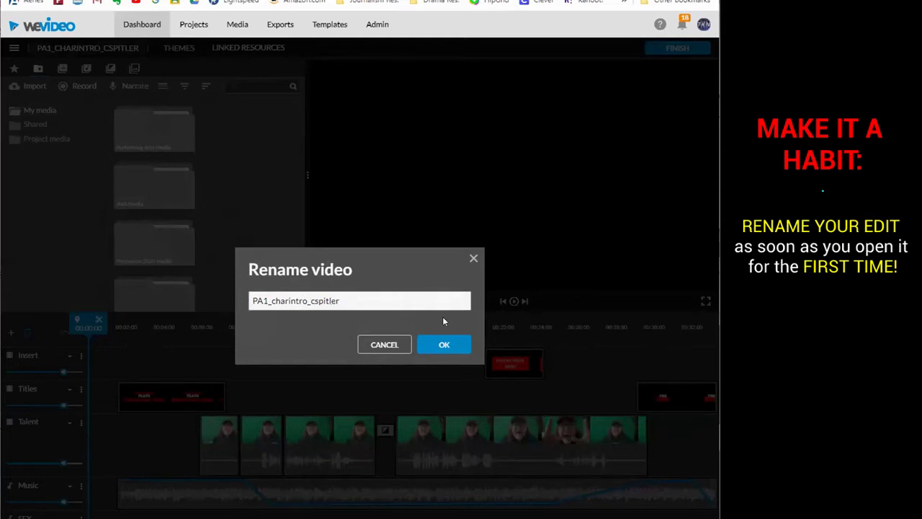
click(471, 257)
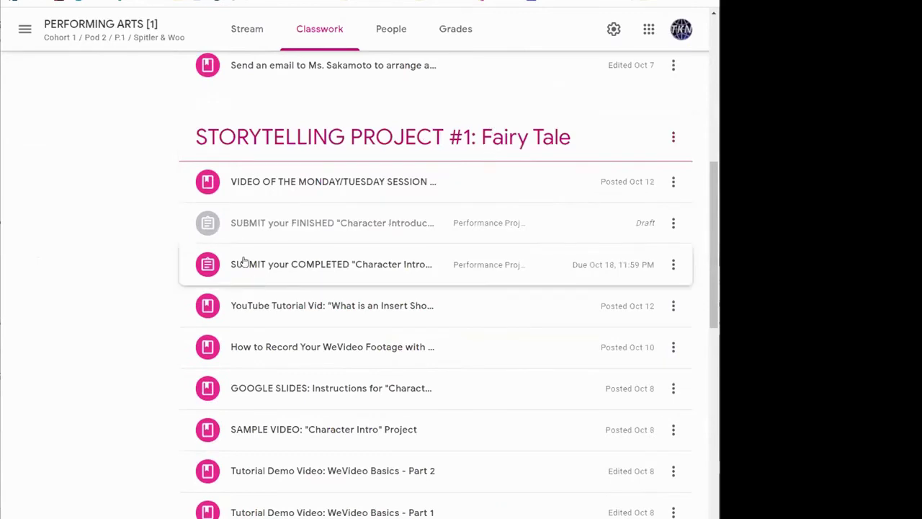
scroll(255, 249, down, 3)
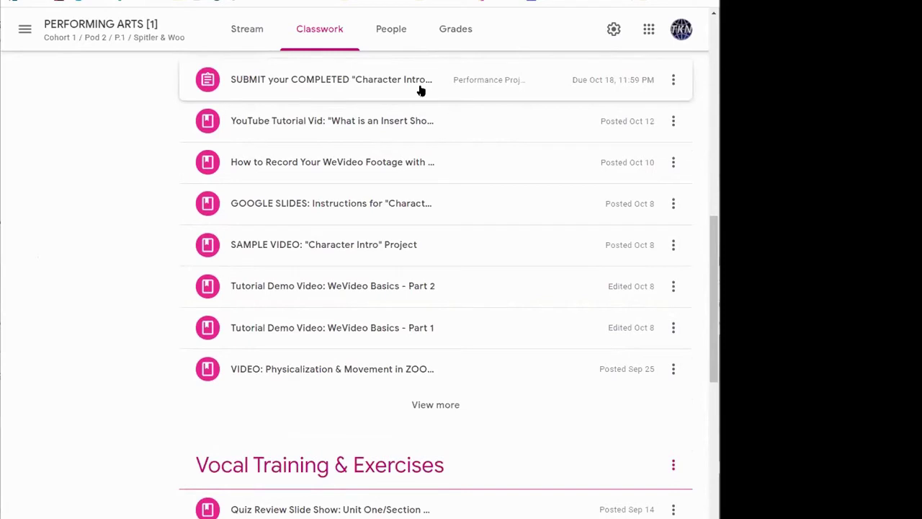
Expand the SUBMIT Character Intro assignment under Storytelling Project #1 (7 of 20 turned in).
click(412, 92)
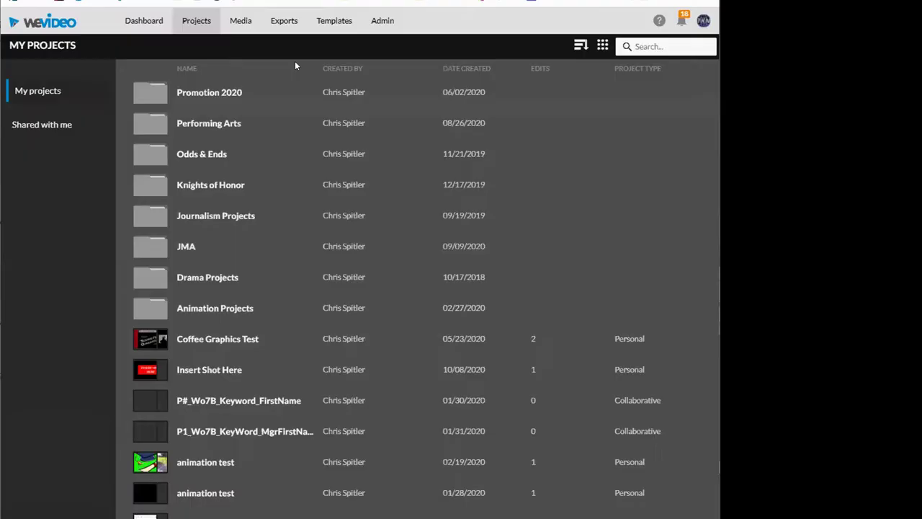
click(223, 129)
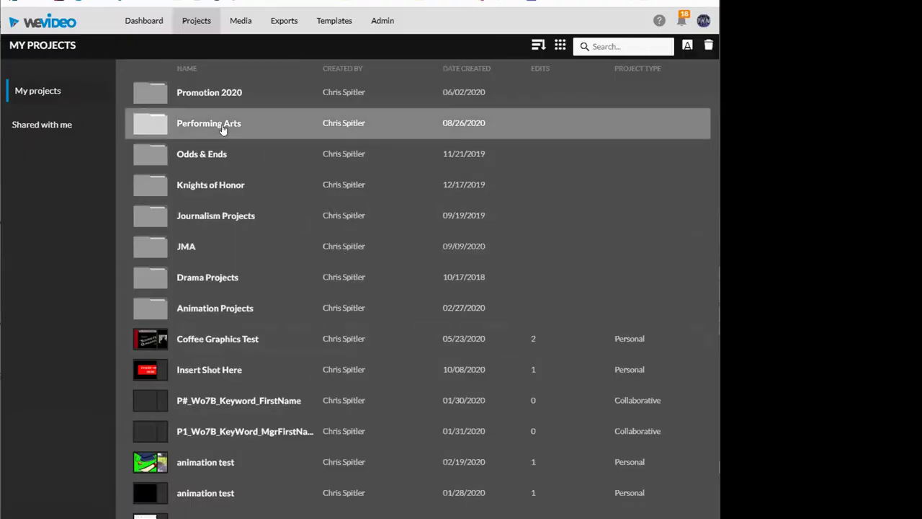
double_click(242, 131)
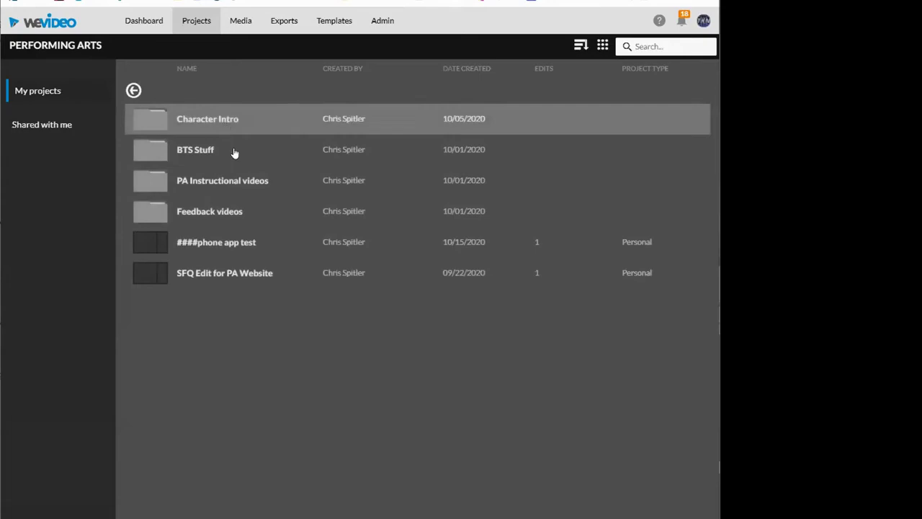
double_click(214, 118)
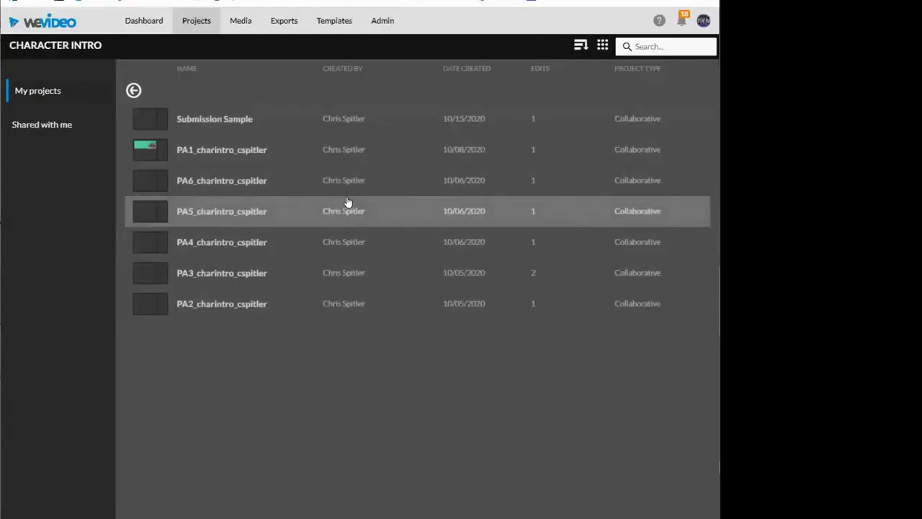
click(225, 149)
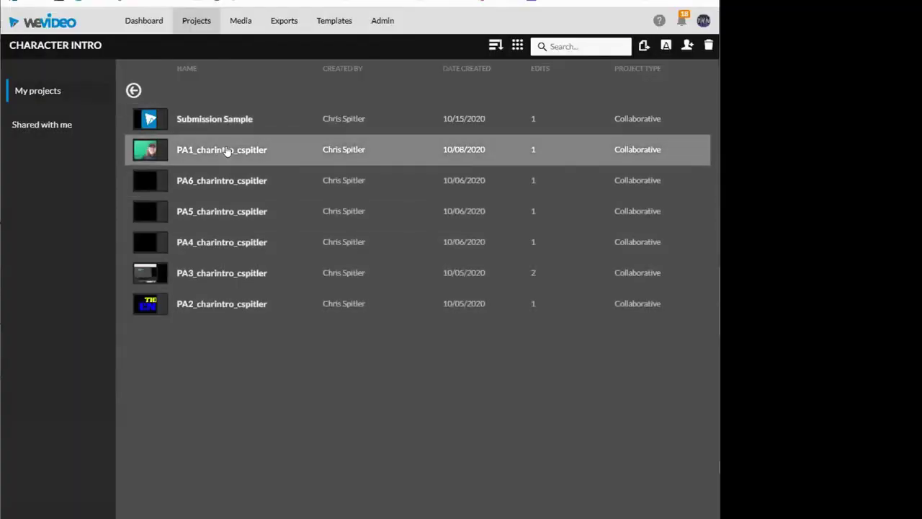
double_click(226, 149)
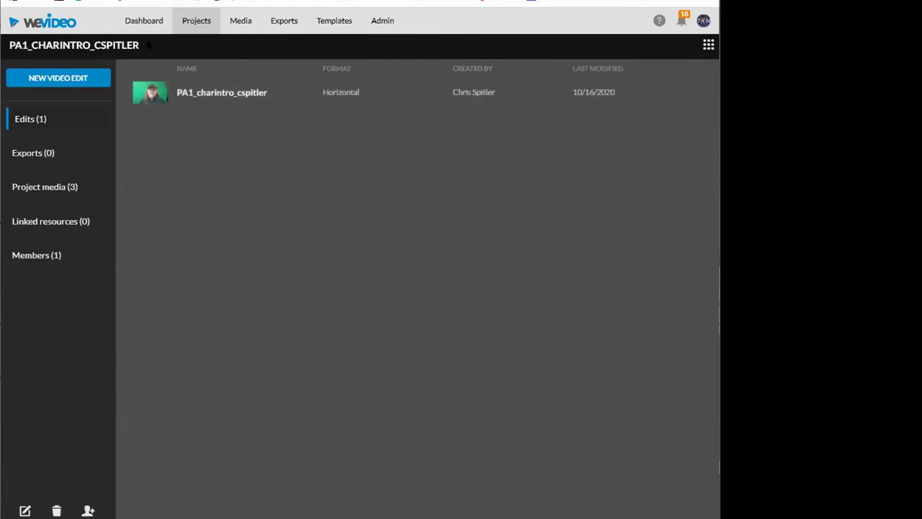
double_click(247, 92)
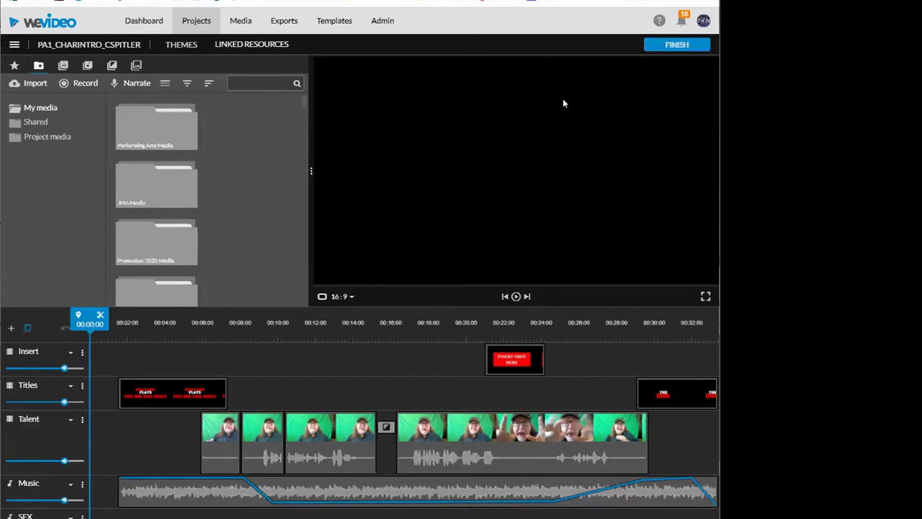
Go to the export settings for the PA1_charintro_cspitler edit with FINISH.
click(675, 45)
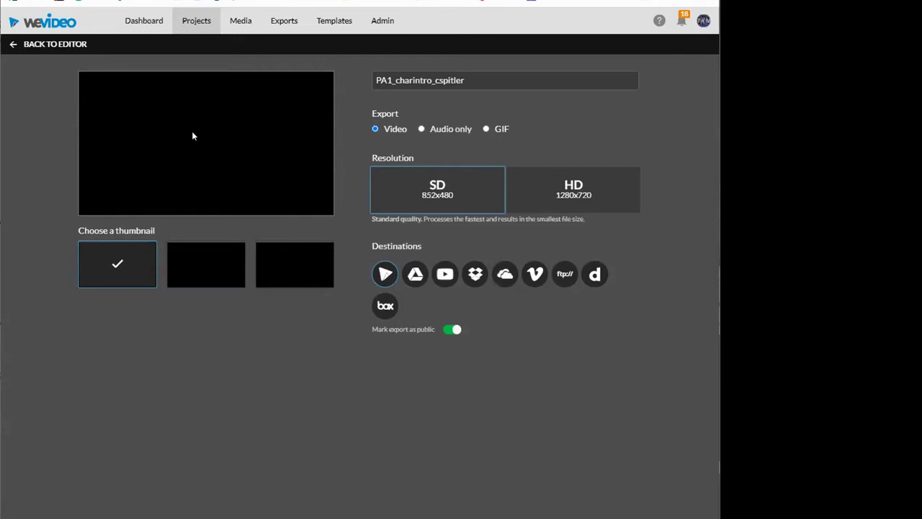
Return to the editor and move the playhead onto the BIG BAD WOLF title card.
click(12, 45)
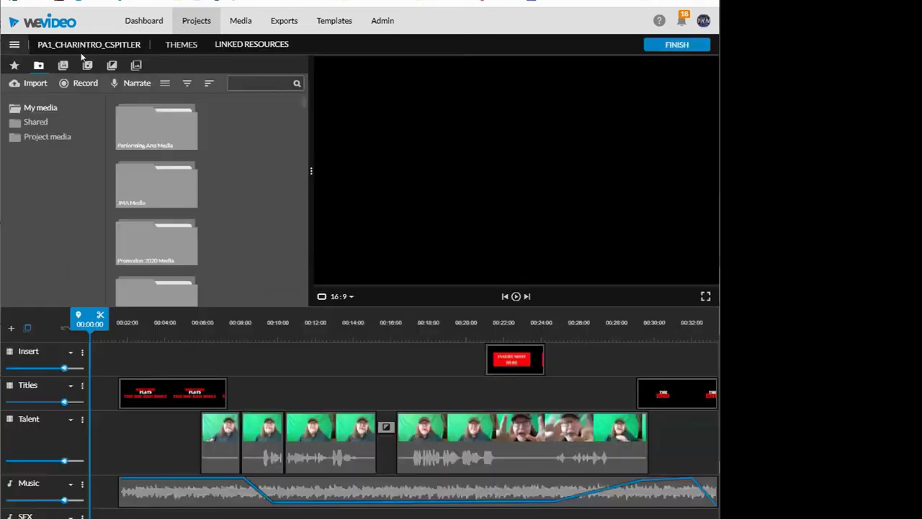
drag(90, 322, 173, 322)
key(Right)
key(Right)
key(Right)
key(Right)
key(Right)
key(Right)
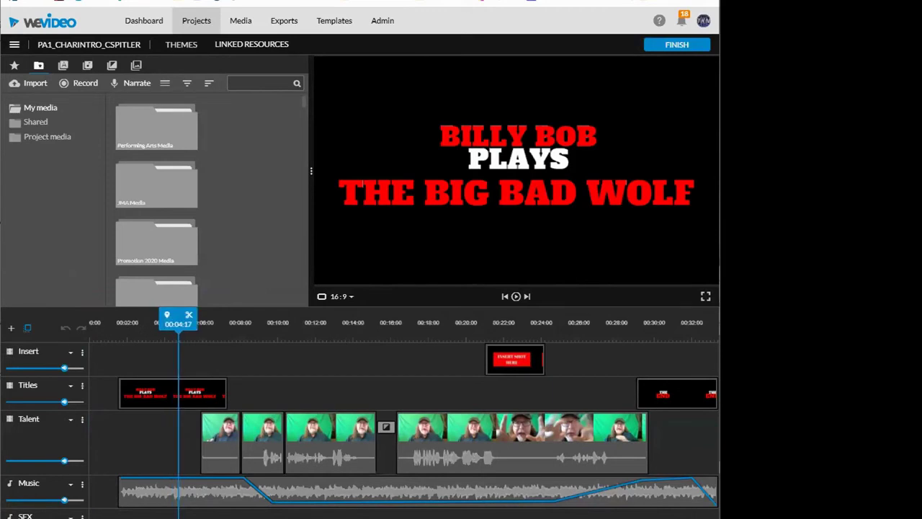
Save the project from the project menu, repeating the save several times.
click(14, 45)
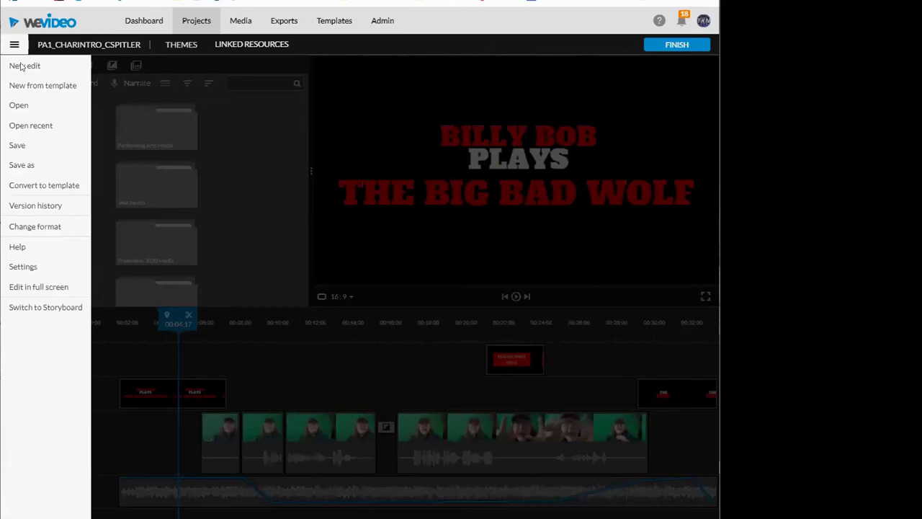
click(17, 146)
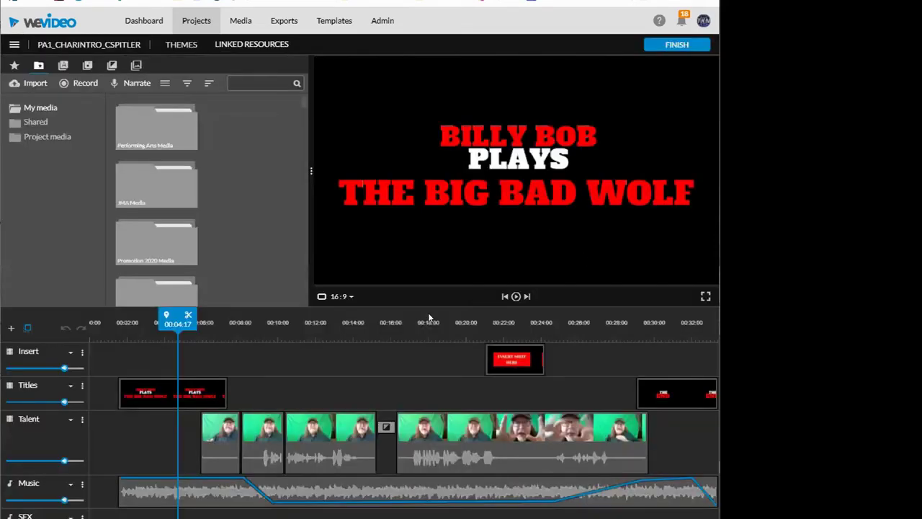
click(14, 45)
click(17, 147)
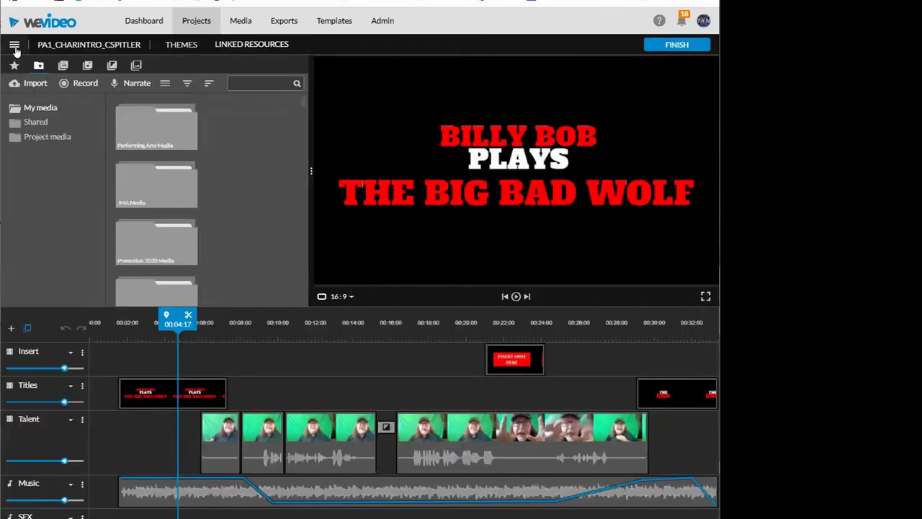
click(15, 46)
click(18, 146)
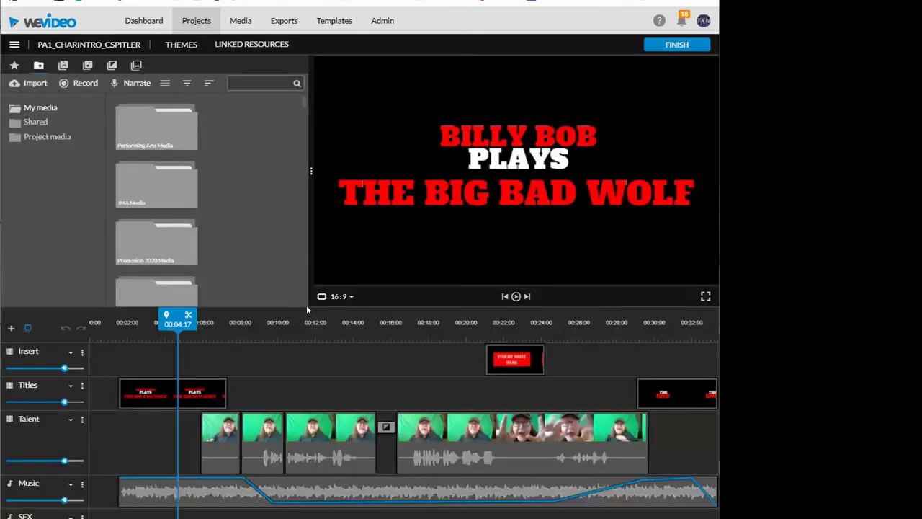
Reopen export settings, select HD 1280x720 resolution, and keep the existing video title.
click(677, 45)
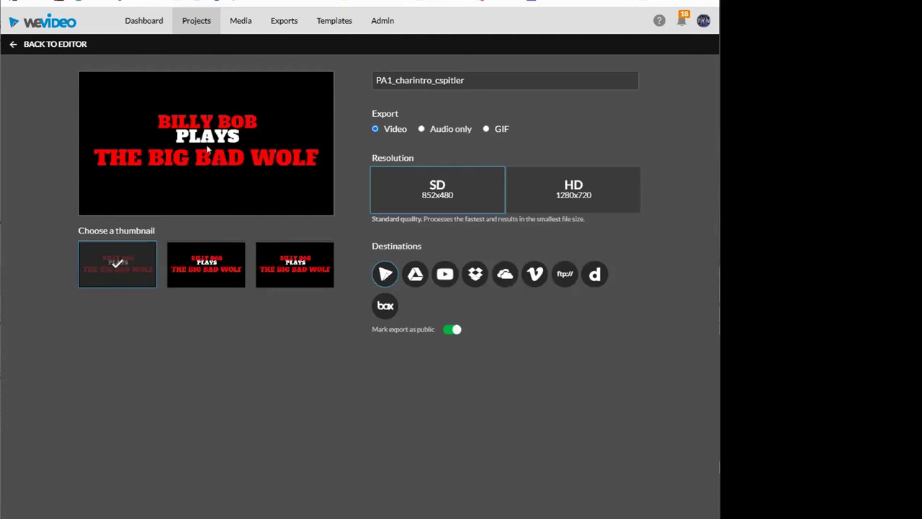
click(586, 203)
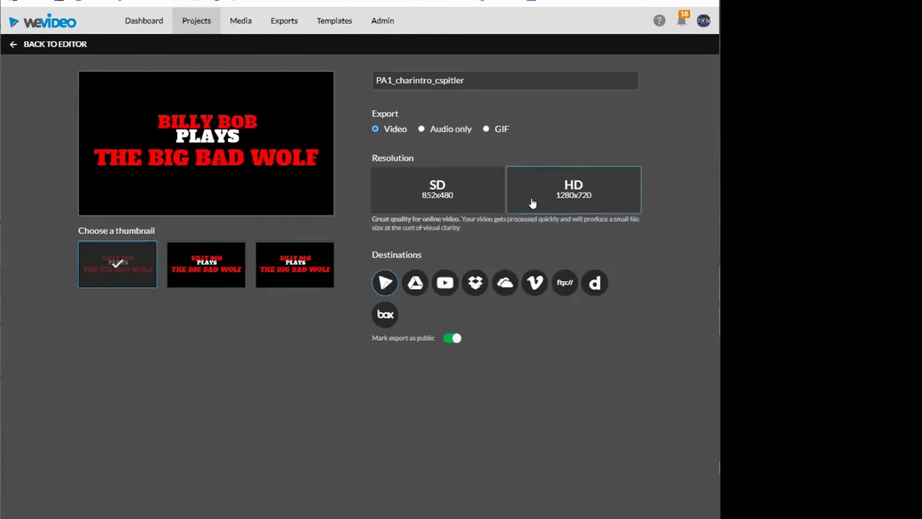
click(440, 204)
click(605, 194)
click(469, 80)
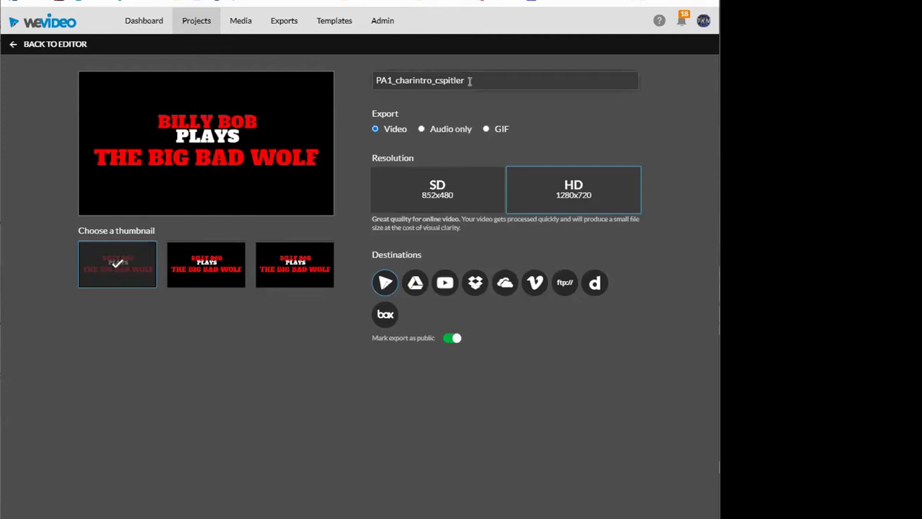
drag(469, 81, 339, 72)
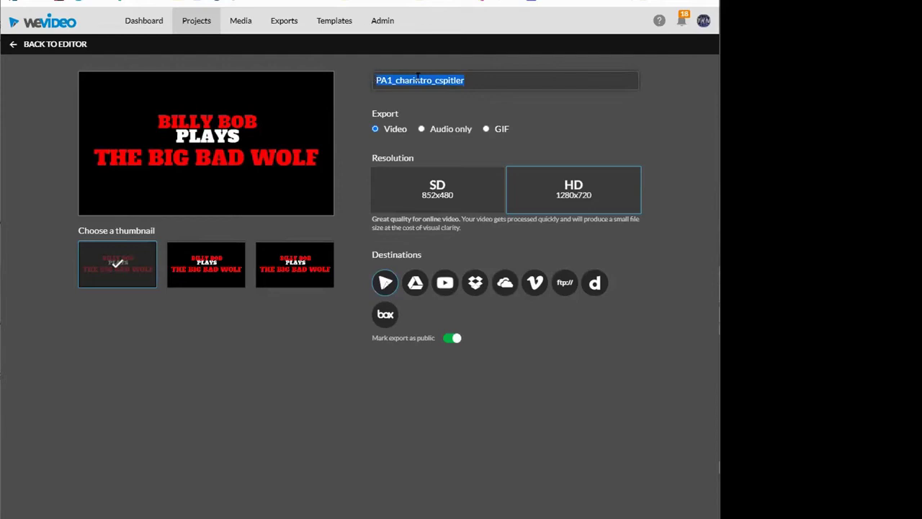
click(480, 80)
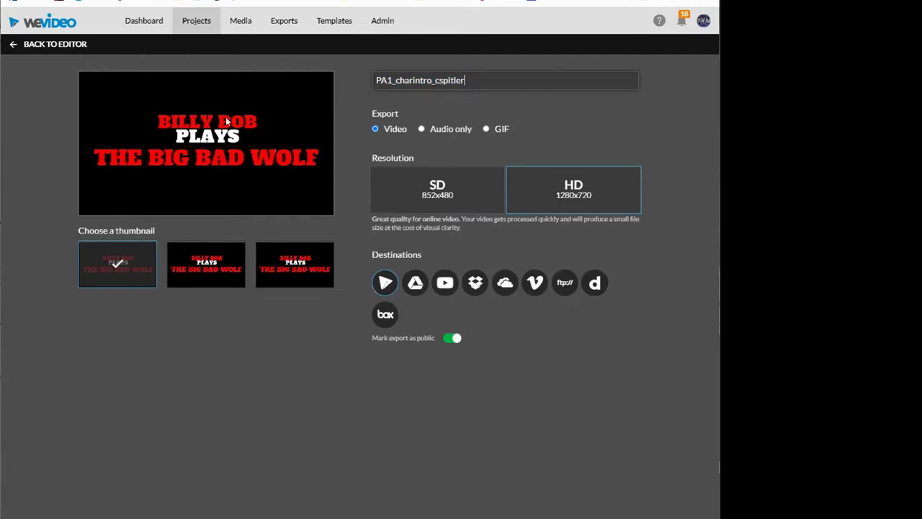
click(596, 186)
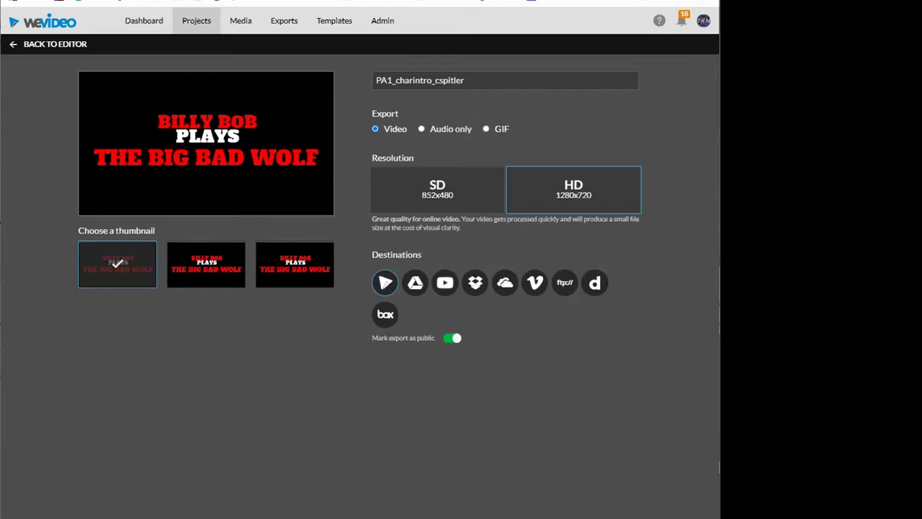
Export the HD 1280x720 video to the WeVideo destination.
click(385, 282)
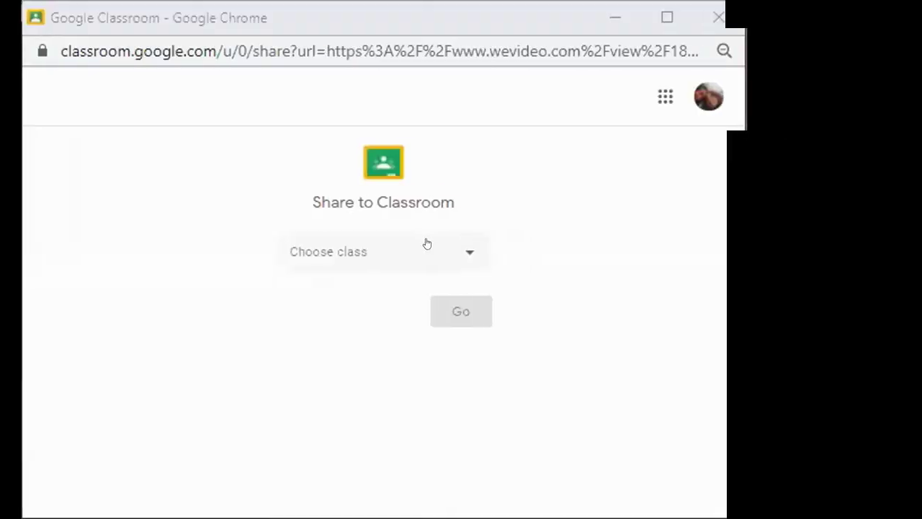
Attach the video link to PERFORMING ARTS [6]'s Character Introduction assignment and view the assignment.
click(426, 243)
click(461, 317)
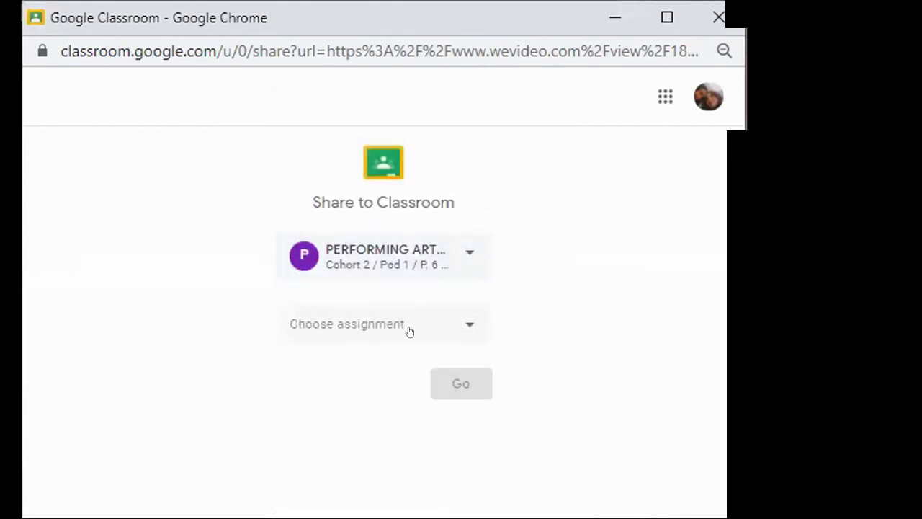
click(410, 330)
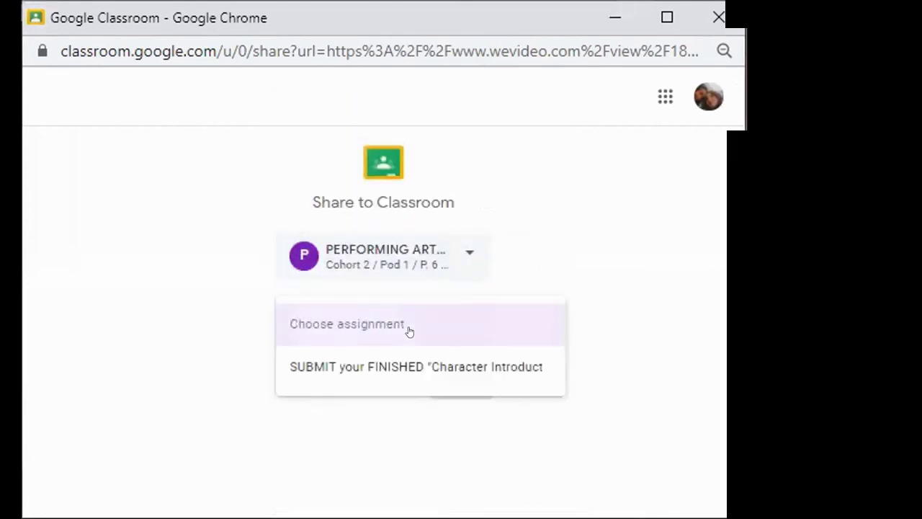
click(458, 368)
click(461, 383)
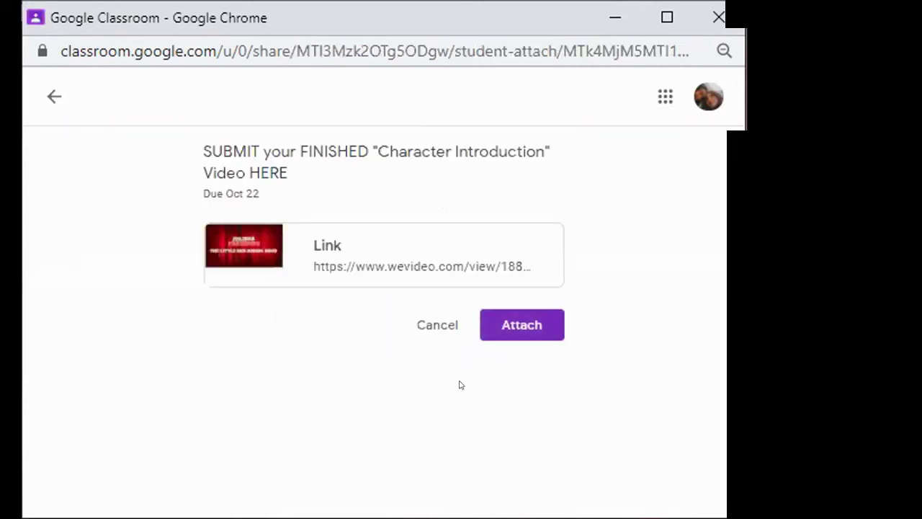
click(502, 332)
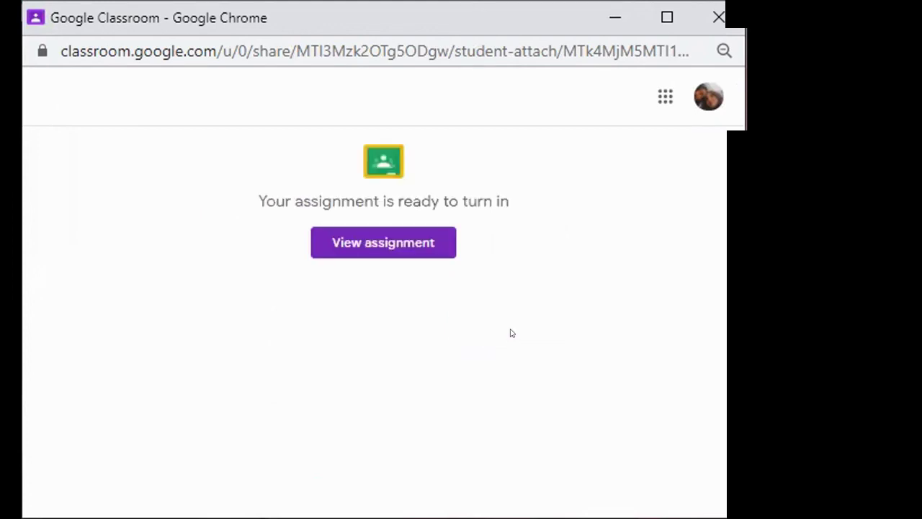
click(410, 257)
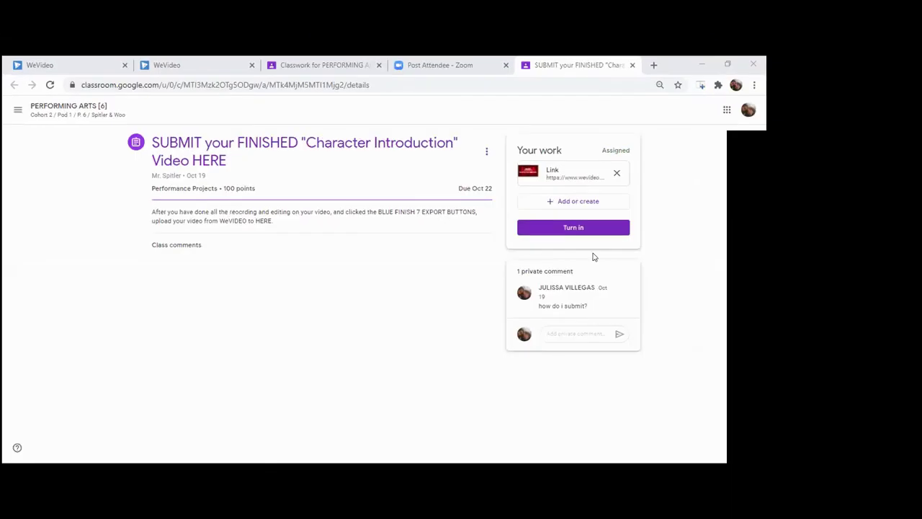
Turn in the Character Introduction assignment with its attached WeVideo link, confirming the submission.
click(561, 226)
click(496, 318)
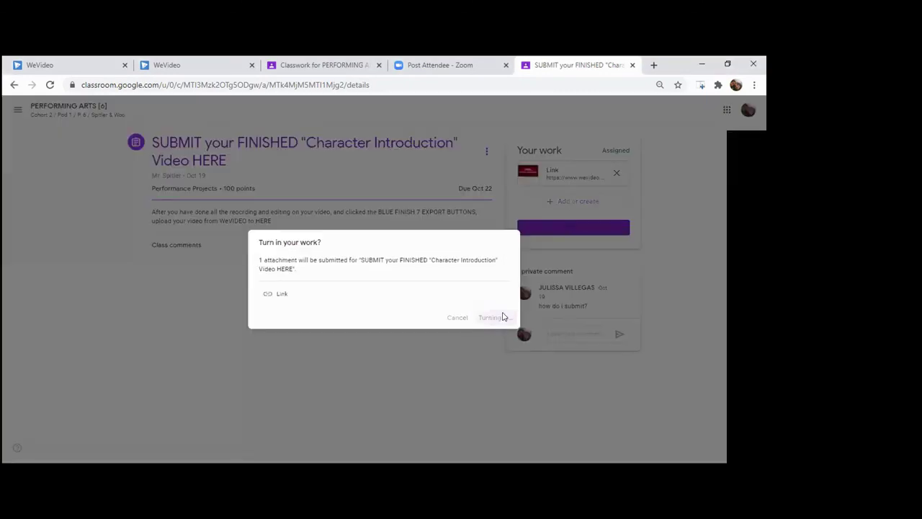